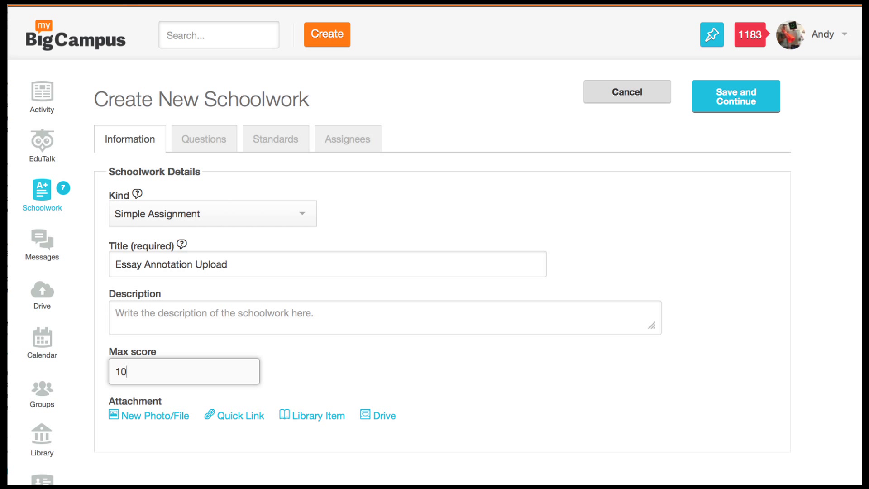
- Save the 'Essay Annotation Upload' assignment with max score 10 and continue to Assignees
click(741, 104)
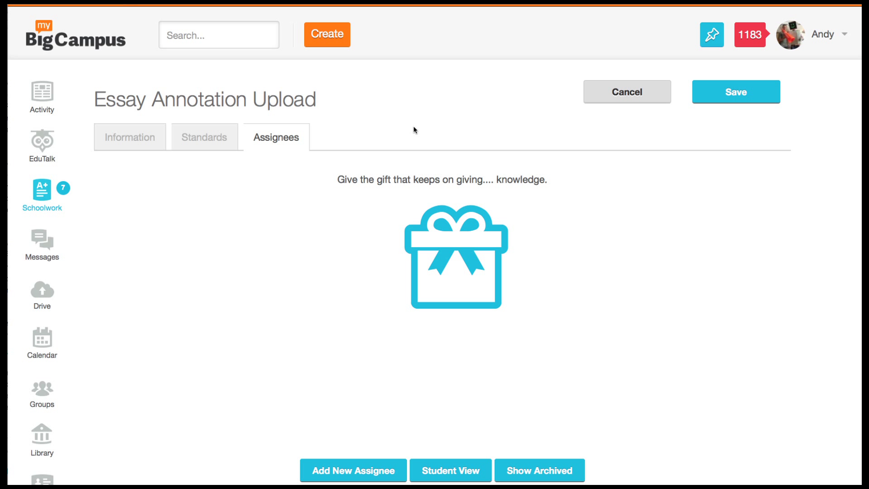
- Assign Essay Annotation Upload to the Period 1 group with a maximum of 5 submissions
click(355, 475)
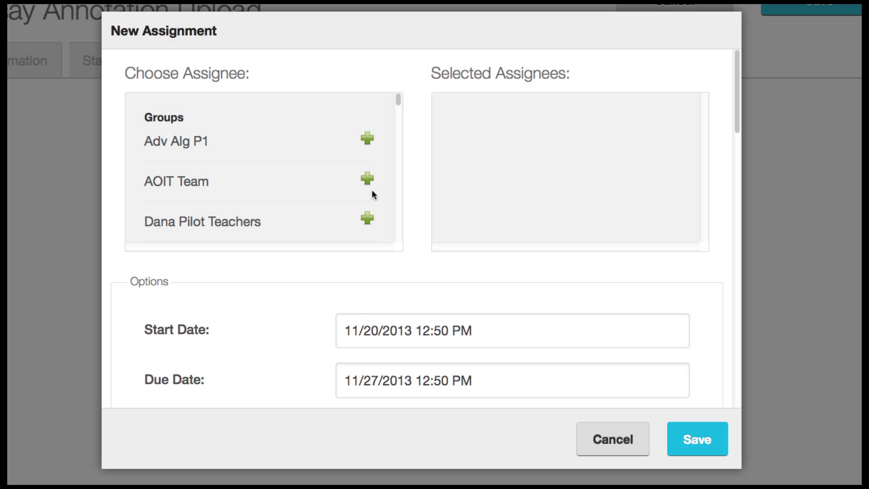
drag(398, 98, 399, 124)
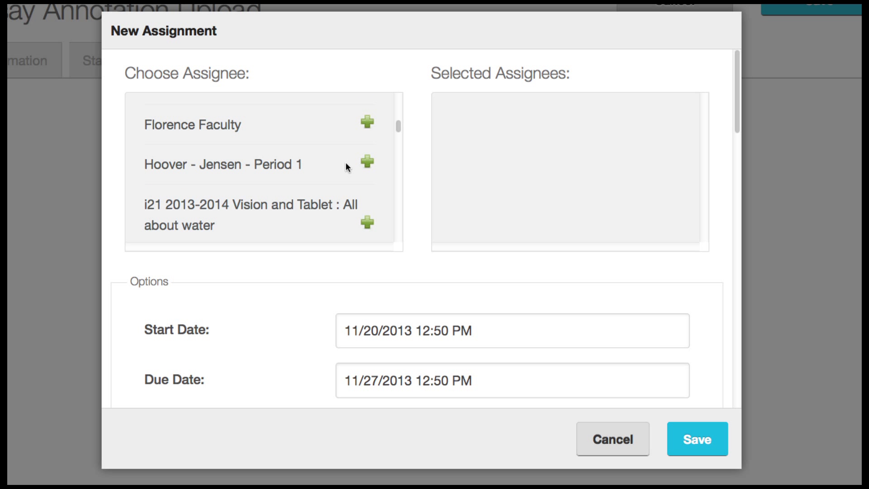
click(367, 162)
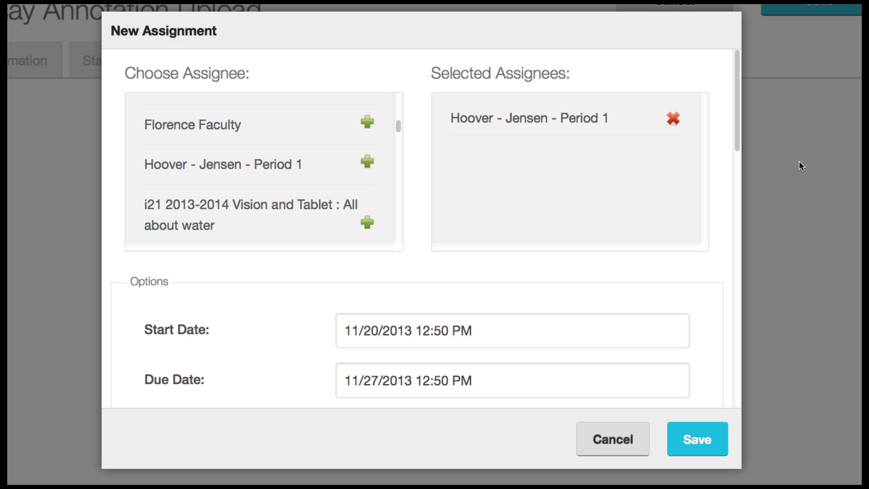
drag(738, 135, 738, 235)
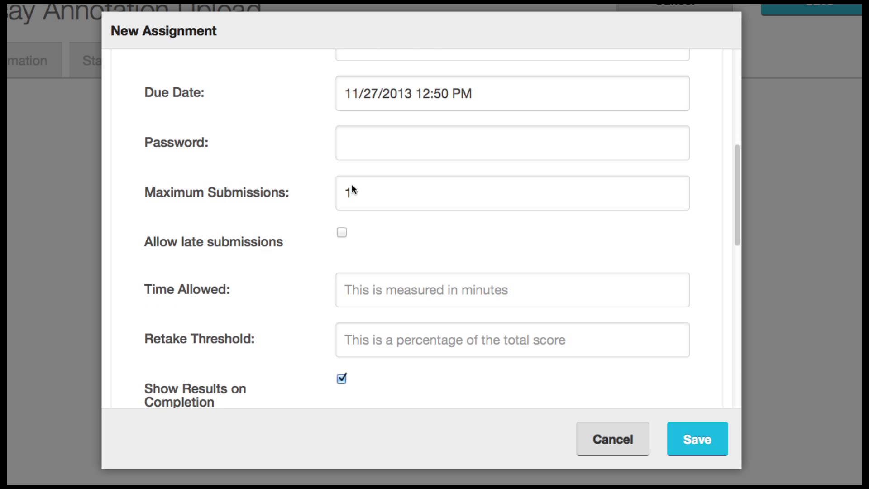
drag(368, 189, 317, 193)
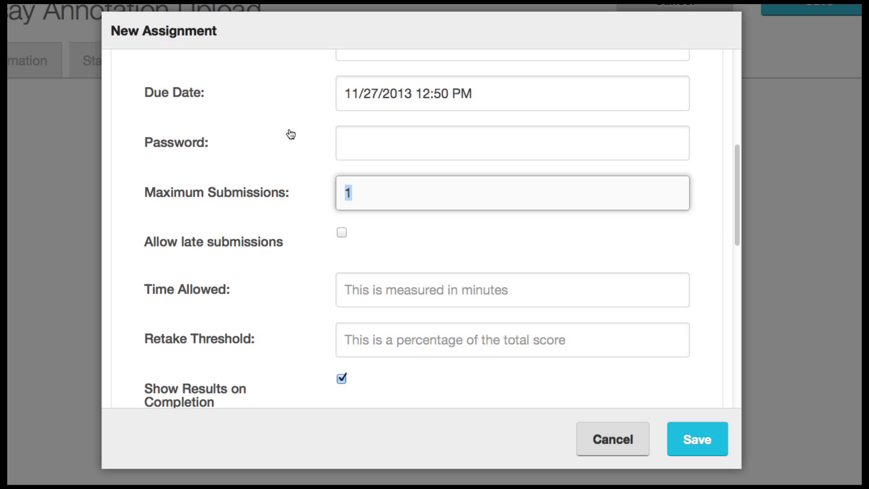
text(5)
scroll(559, 299, down, 5)
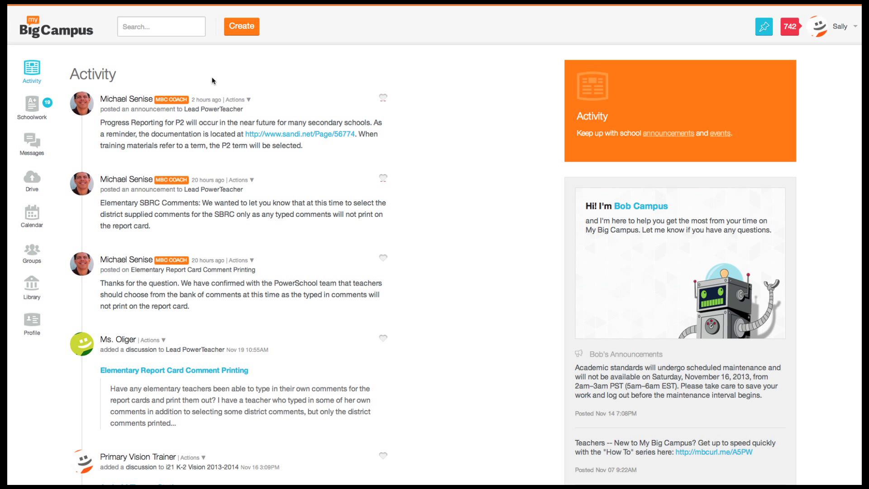
- Create a new MBC Doc and rename it to period 1 followed by the student's name
click(242, 26)
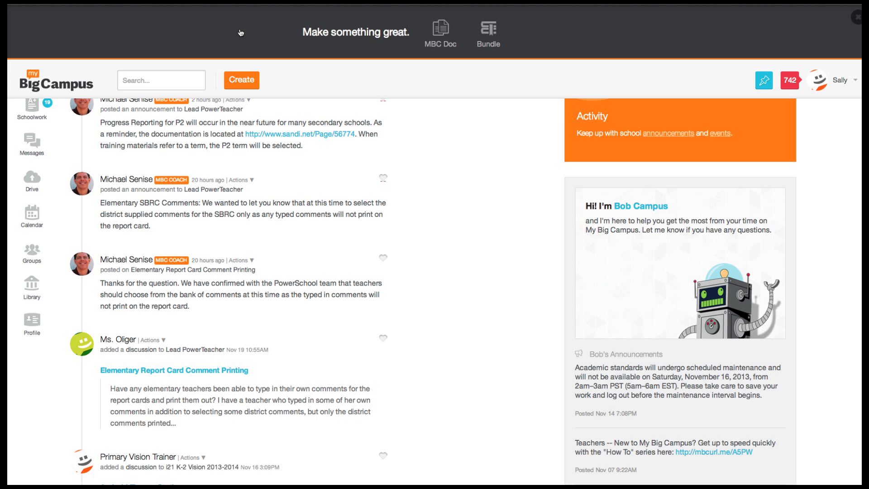
click(438, 32)
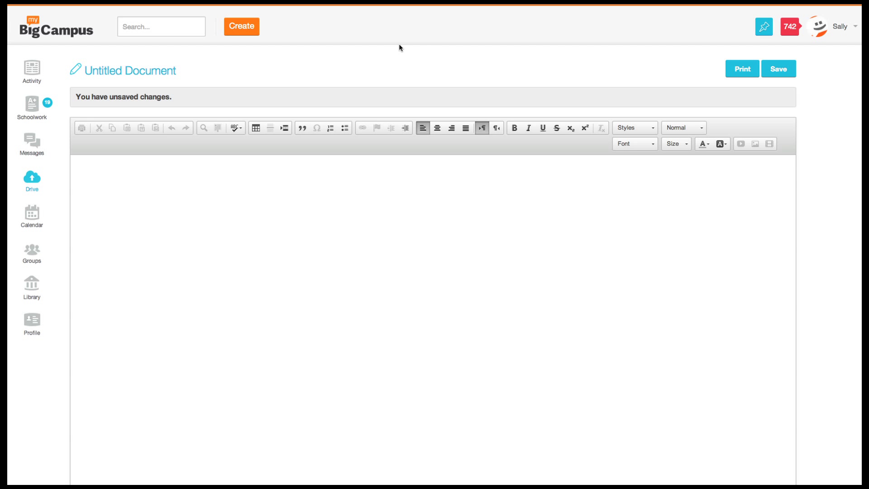
click(104, 73)
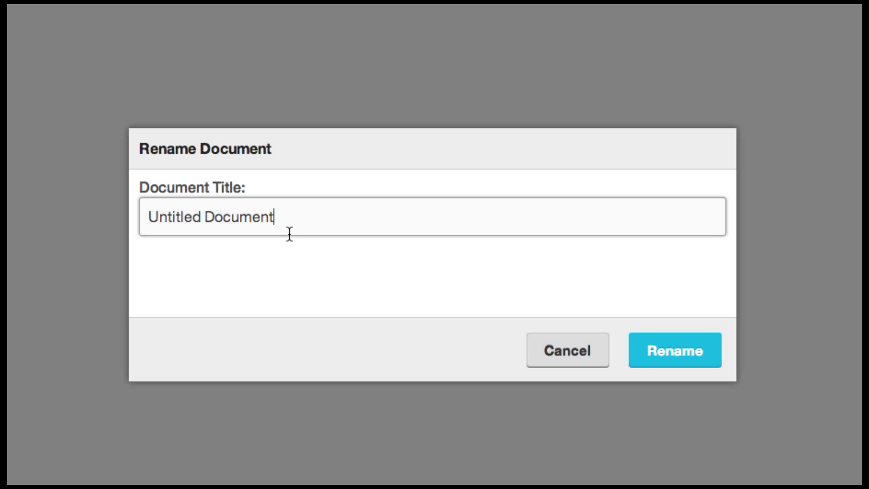
drag(287, 219, 80, 203)
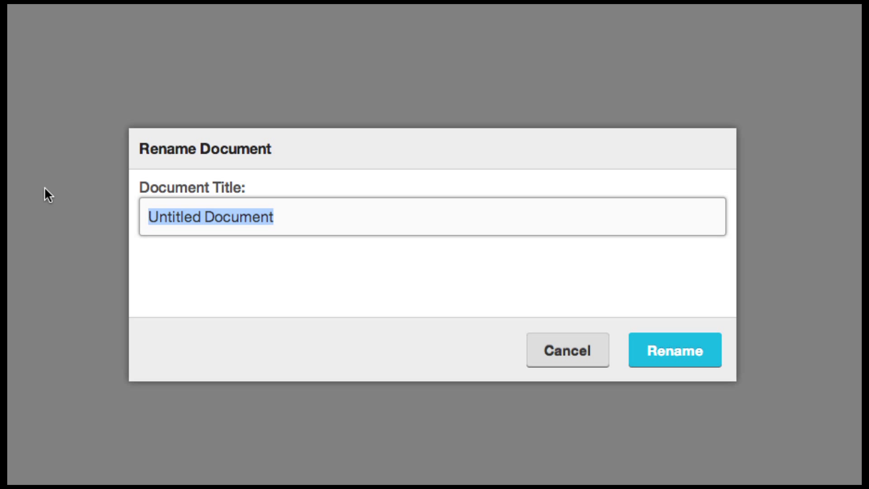
text(Period )
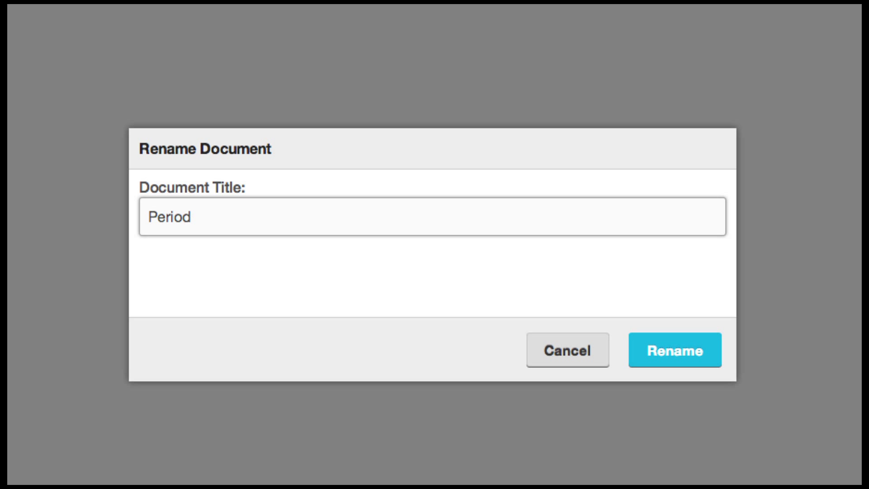
text(Assignm)
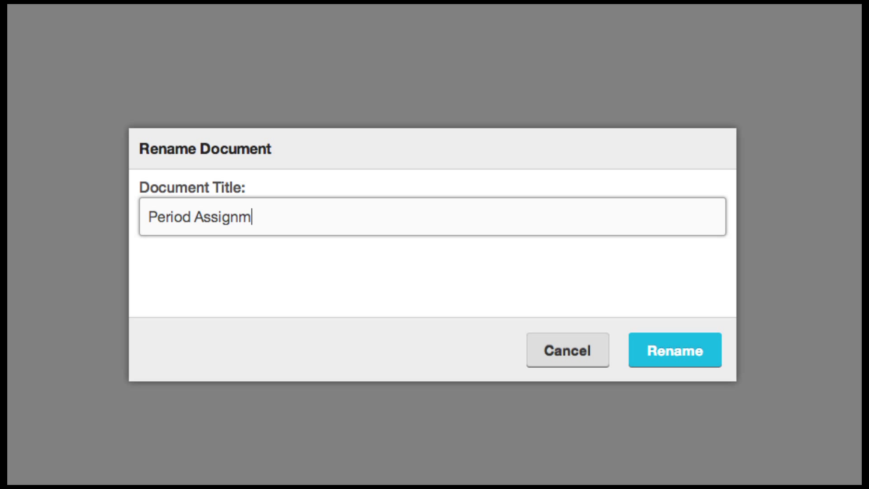
text(ent Student)
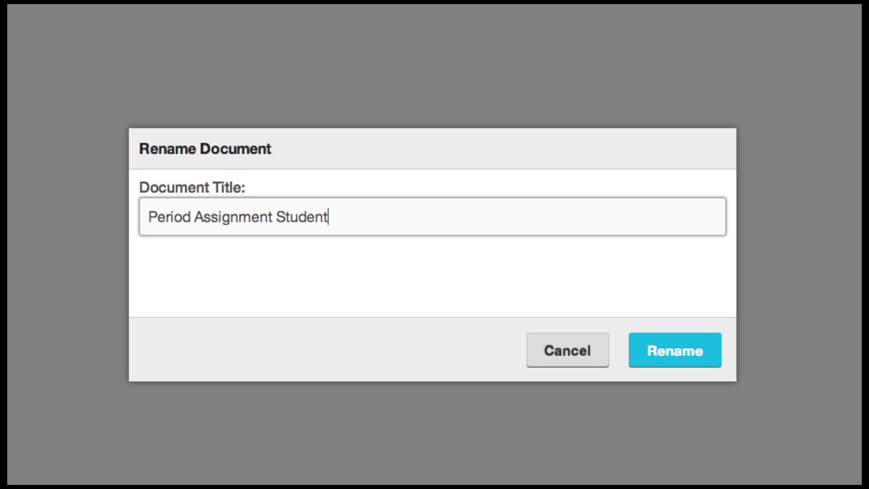
triple_click(376, 219)
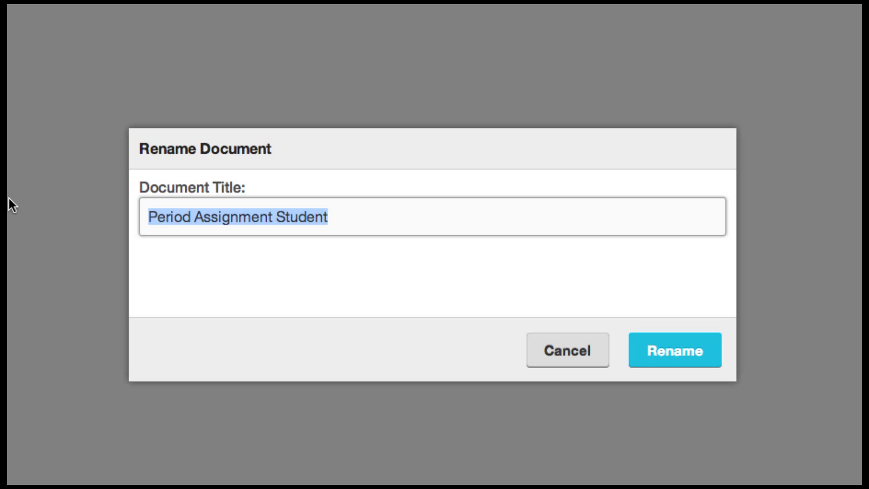
text(1 Is)
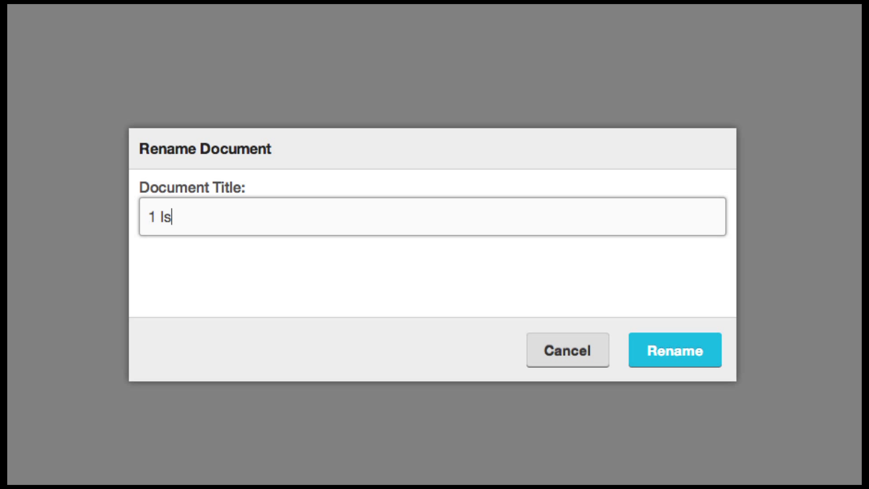
text(lam Doe)
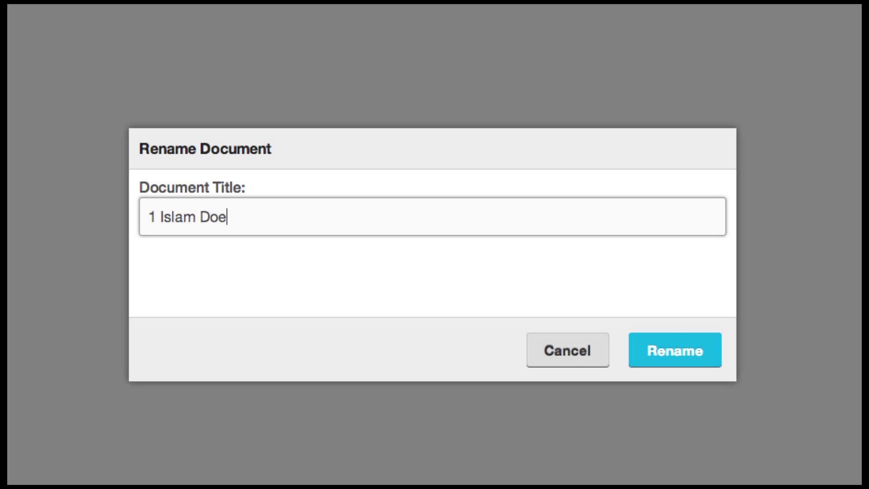
click(684, 362)
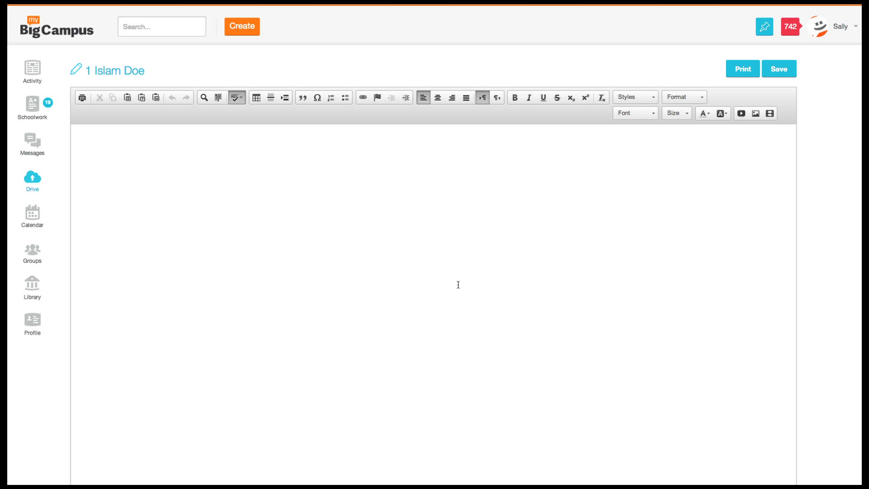
- Type 'Islam is really important.' into the document body and save it
text(Islam is )
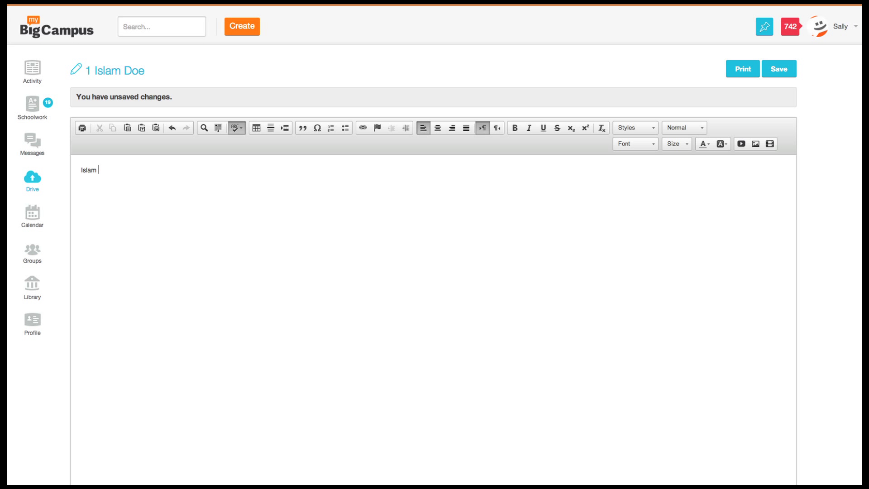
text(really important.)
click(787, 69)
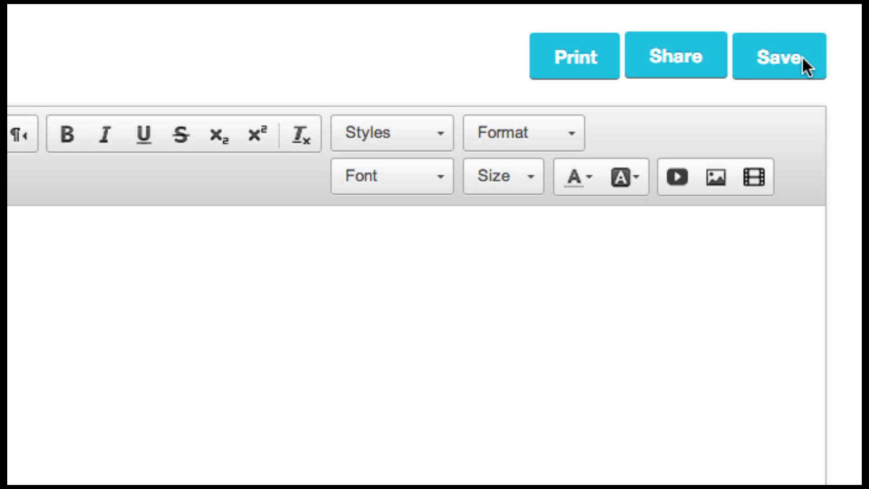
- Share the document with the teacher, found by name search, with Can Edit permission
click(672, 63)
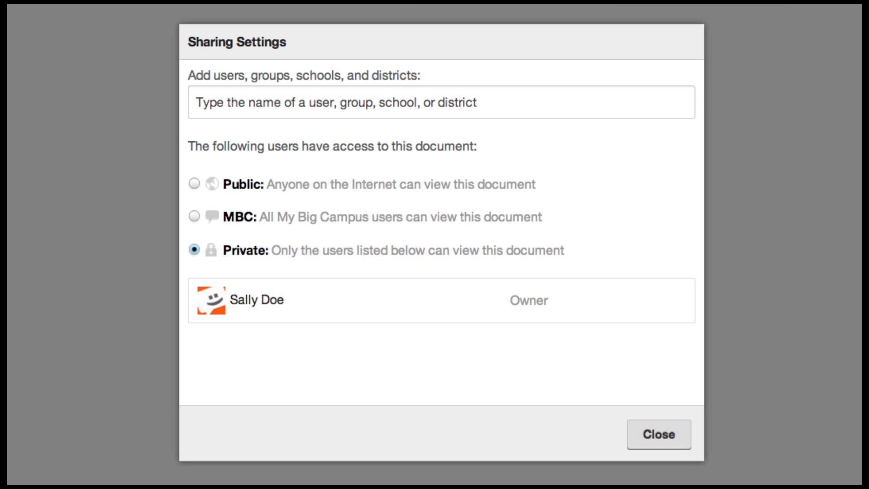
click(425, 101)
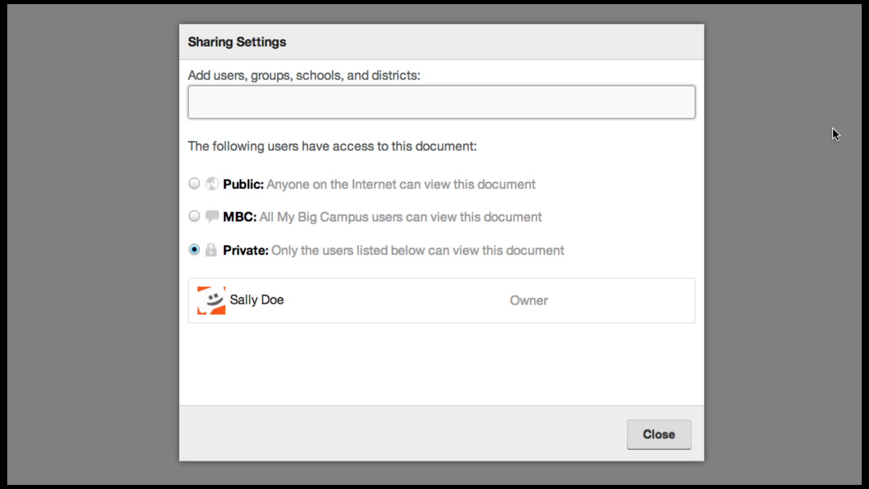
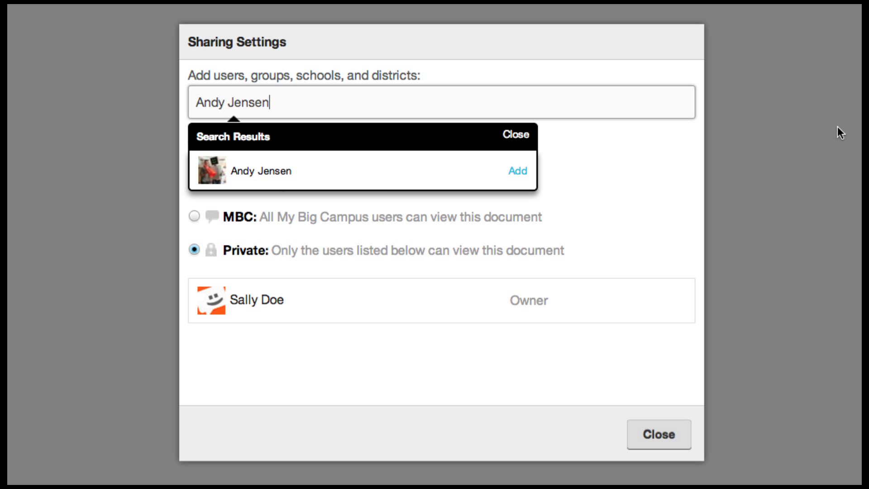
click(518, 172)
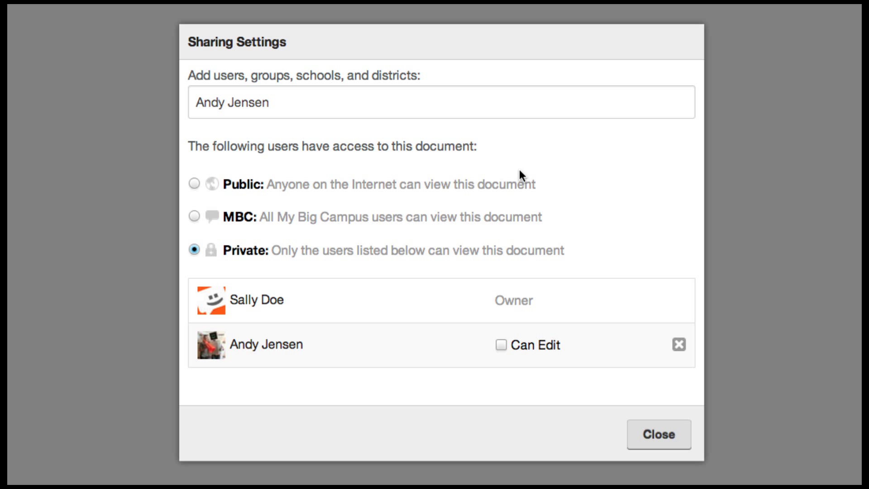
click(502, 346)
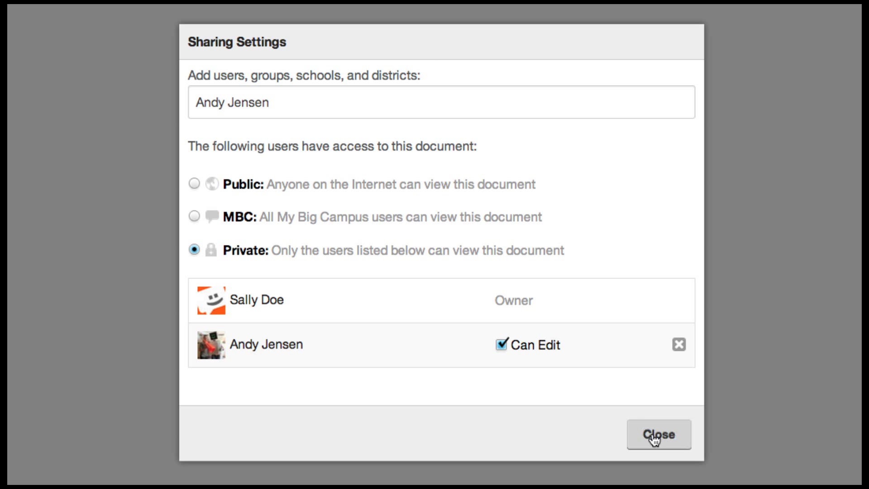
click(668, 435)
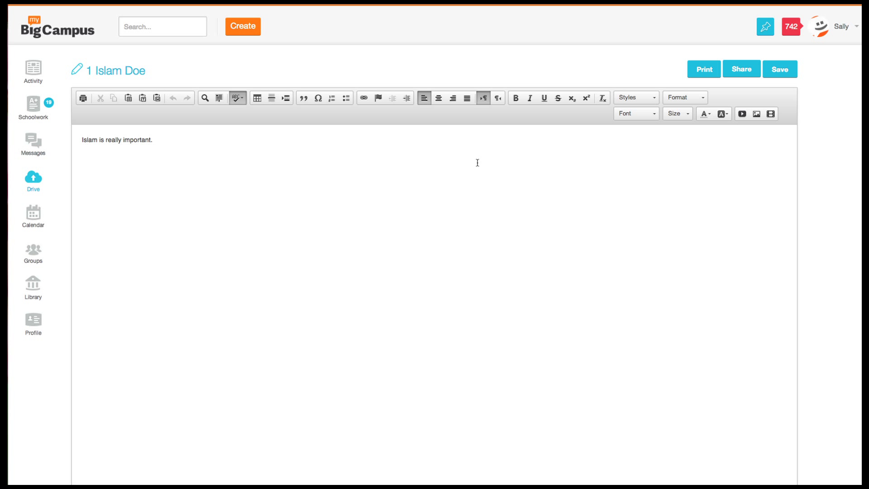
- Open Essay Annotation Upload from Schoolwork and start a submission noted 'Rough draft.'
click(31, 108)
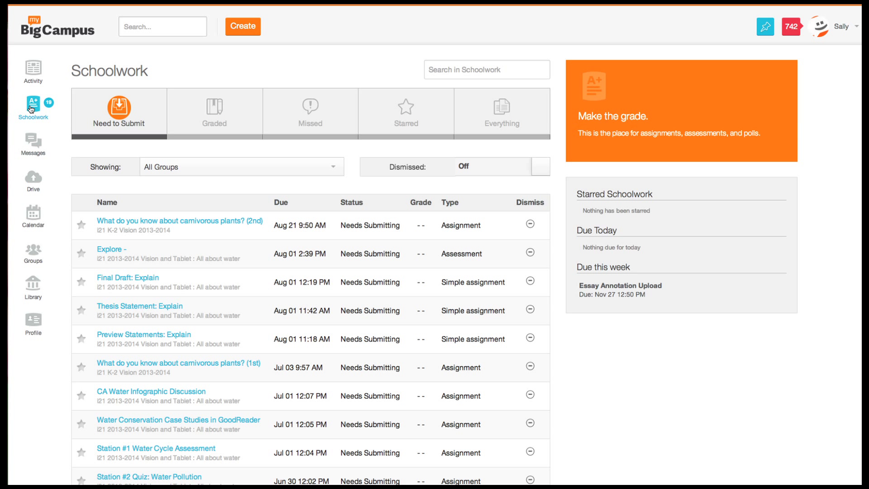
click(207, 171)
click(621, 285)
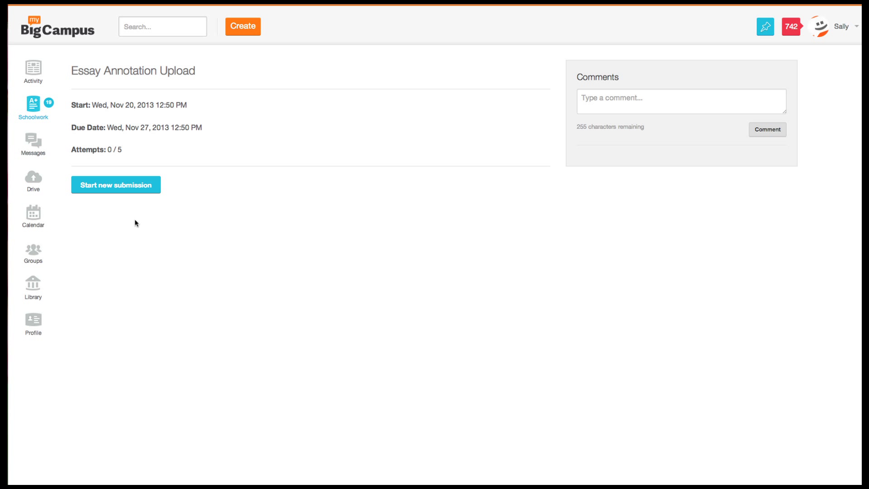
click(128, 190)
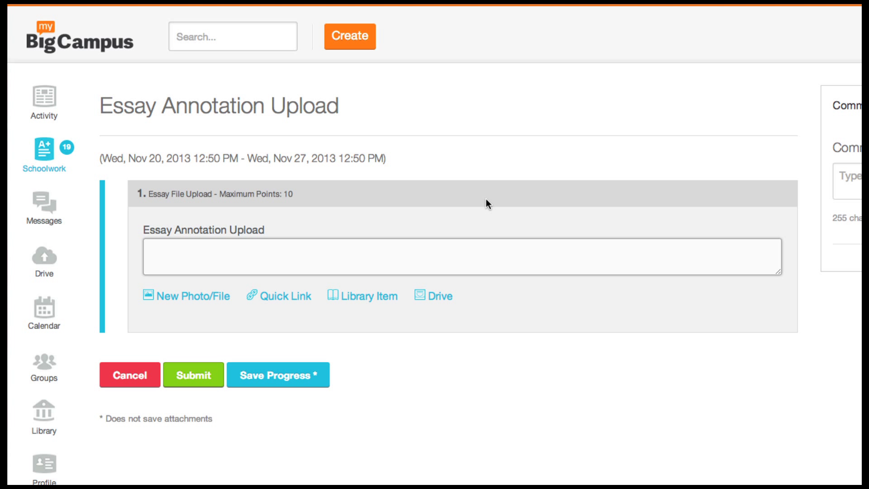
text(Rough draft.)
- Attach the student's essay doc found by searching Drive, then confirm the submission
click(439, 298)
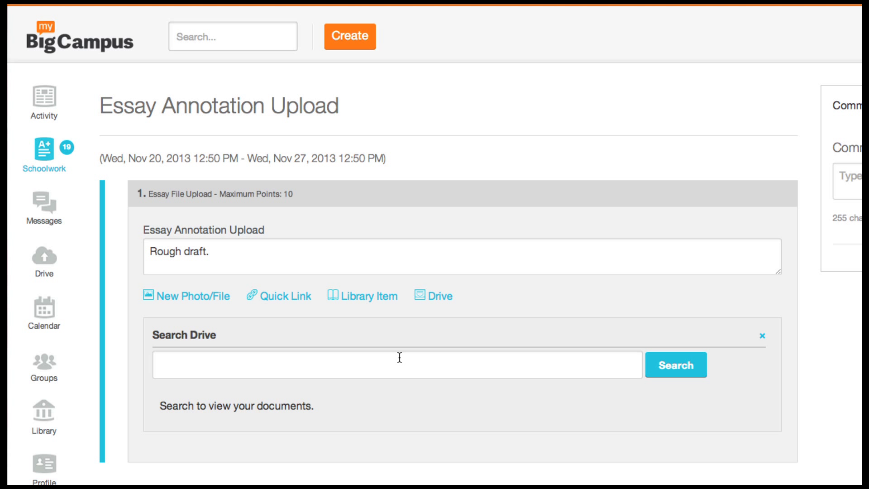
click(400, 358)
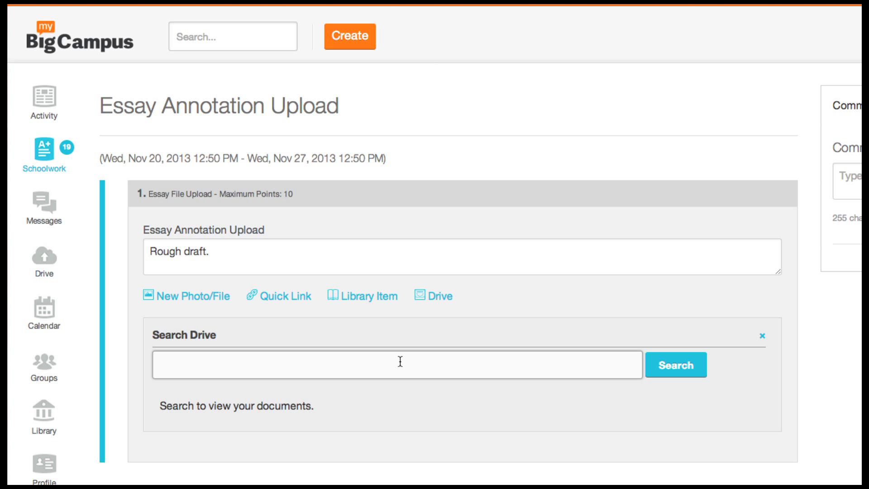
text(1 Islam Doe)
click(690, 363)
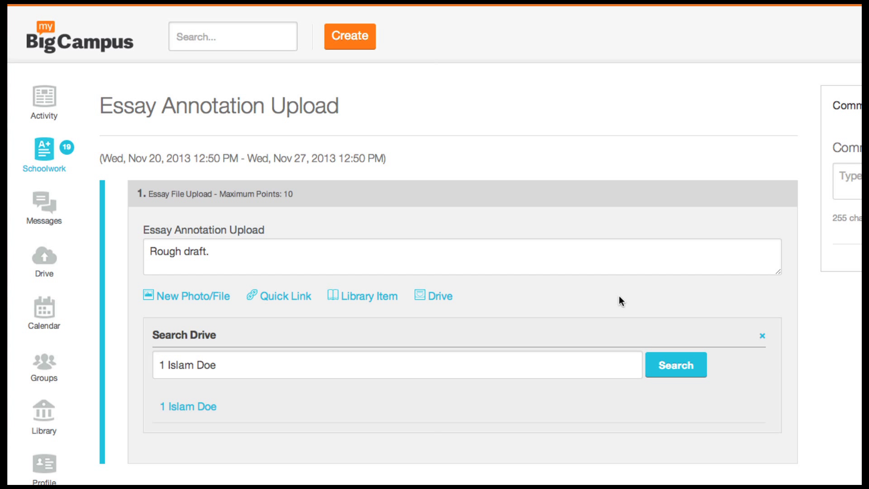
click(199, 408)
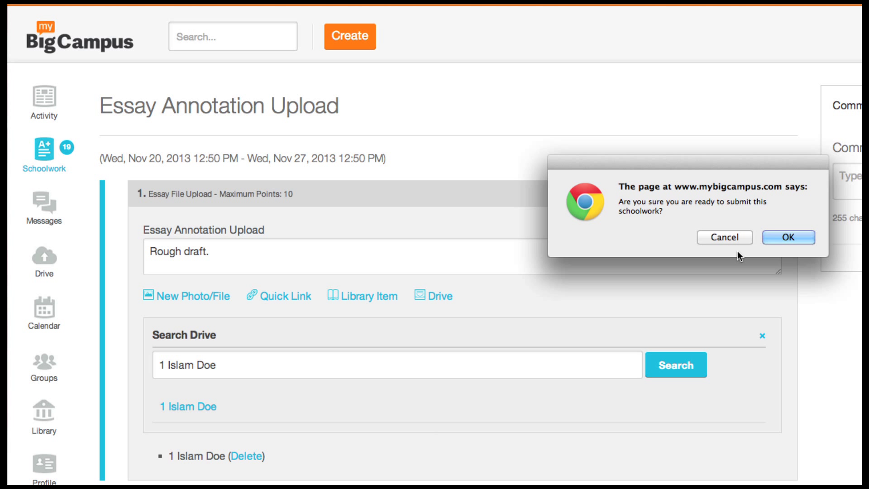
click(800, 234)
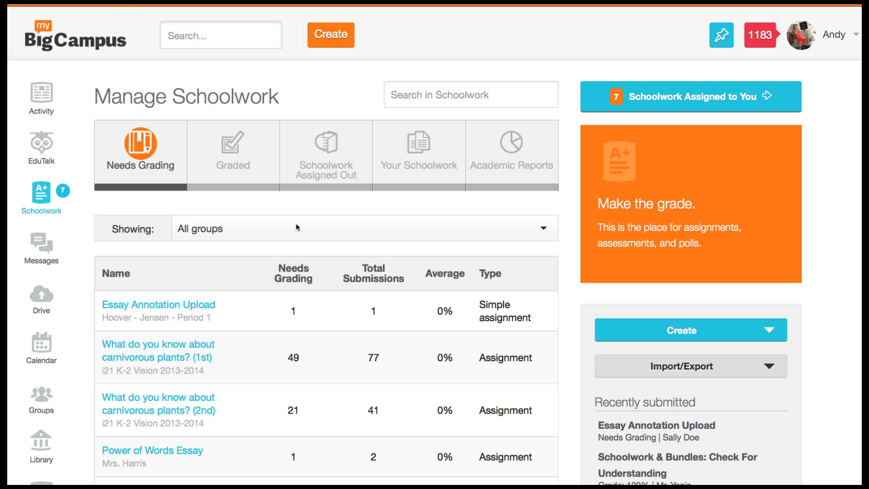
- Filter to the Period 1 group and open the essay attached to Essay Annotation Upload
click(296, 227)
scroll(320, 313, down, 3)
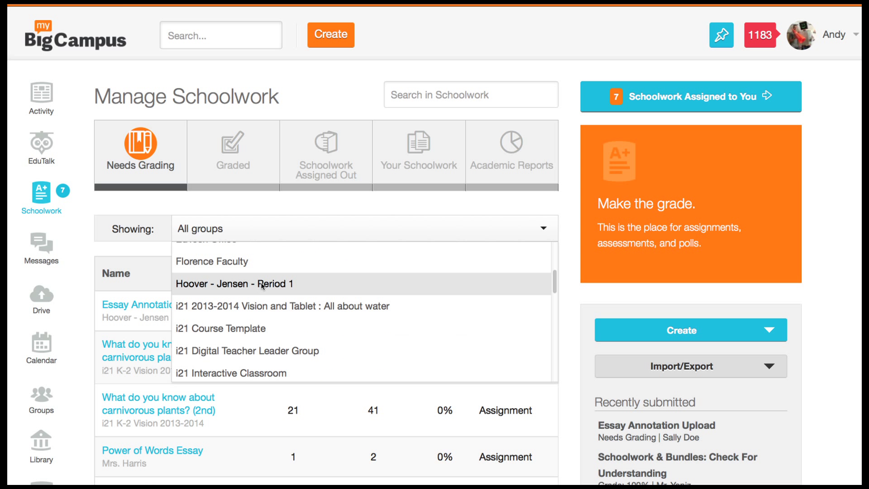
click(260, 282)
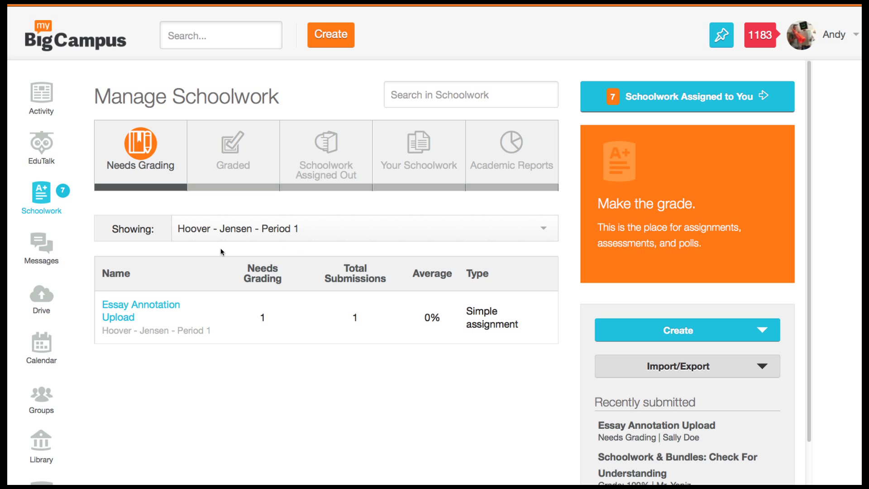
click(119, 309)
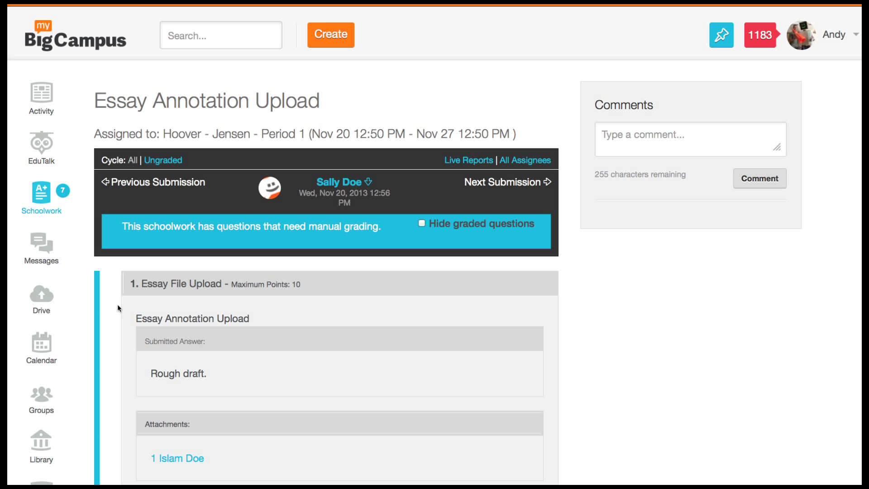
scroll(322, 337, down, 3)
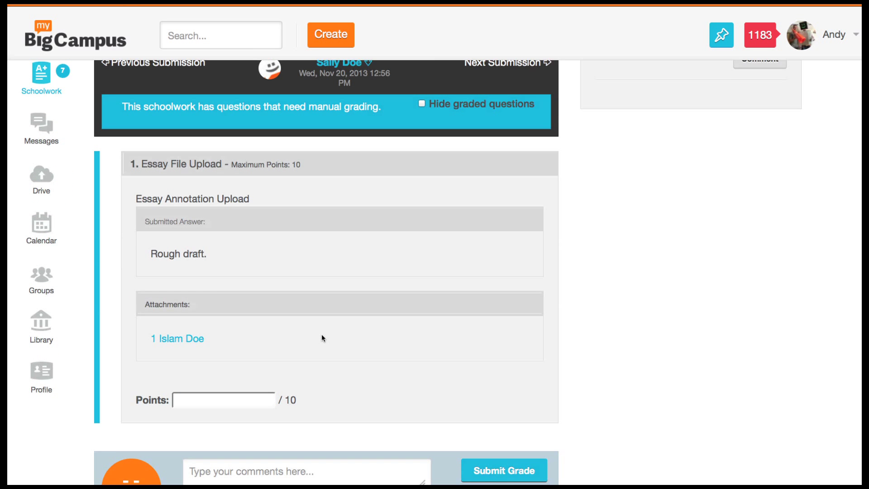
scroll(321, 334, down, 2)
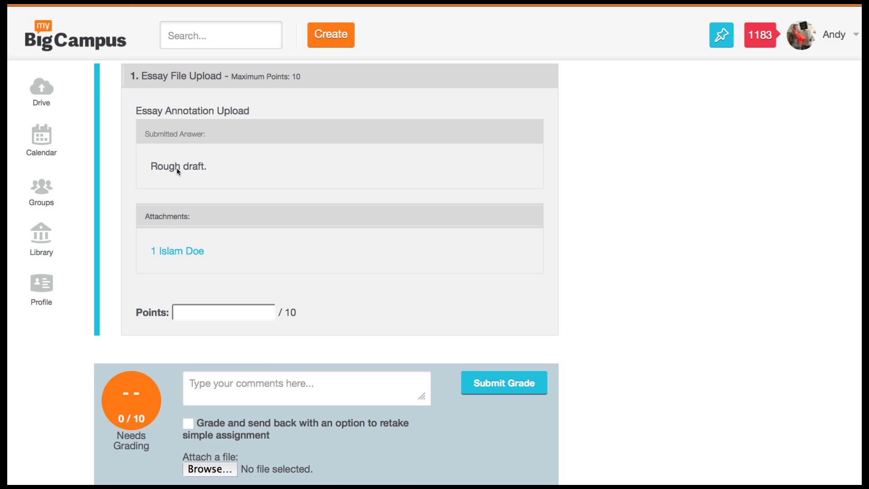
click(178, 253)
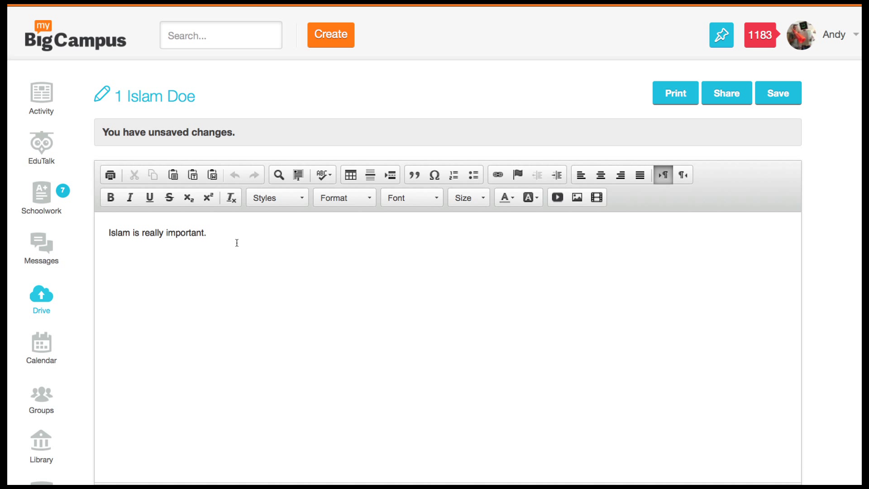
- Add green text 'That is a great thought', asking the student for more, then save
click(240, 232)
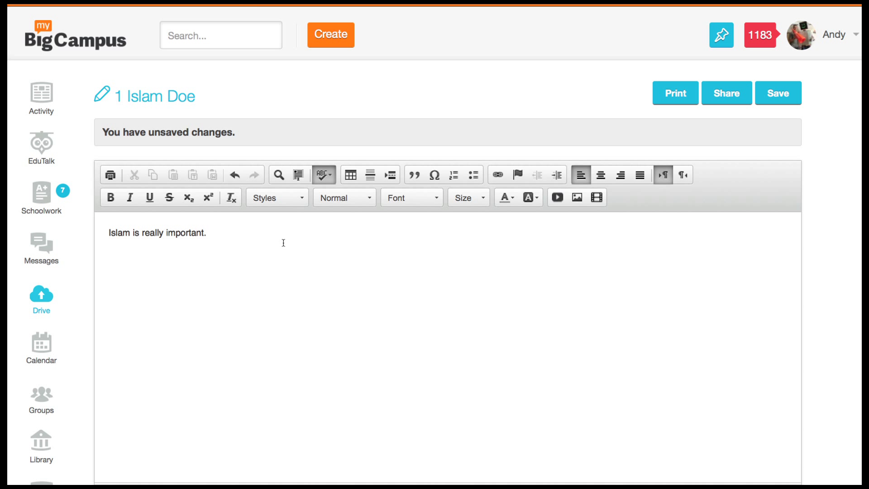
click(515, 201)
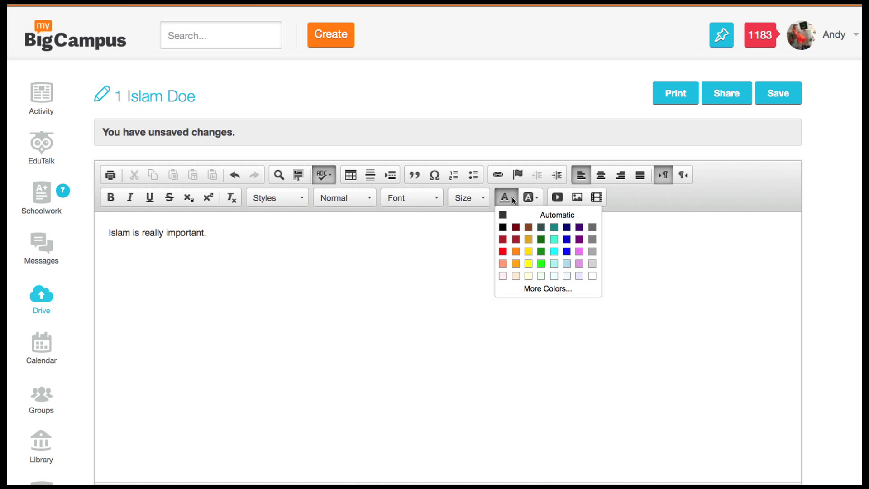
click(541, 264)
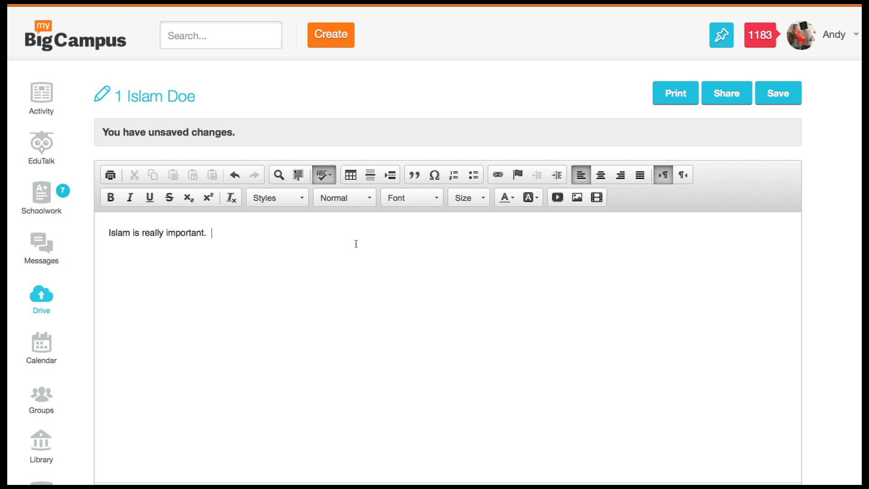
text(That is a great thought s)
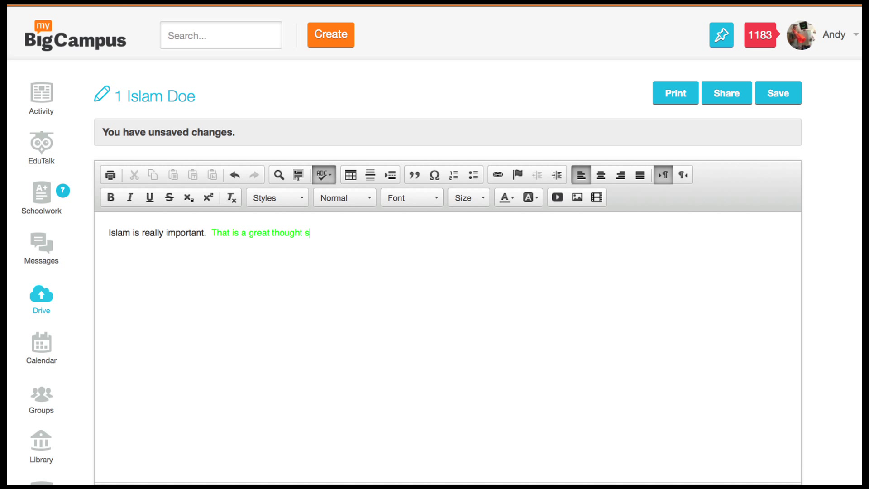
key(BackSpace)
text(Sally, do you have anything else to s)
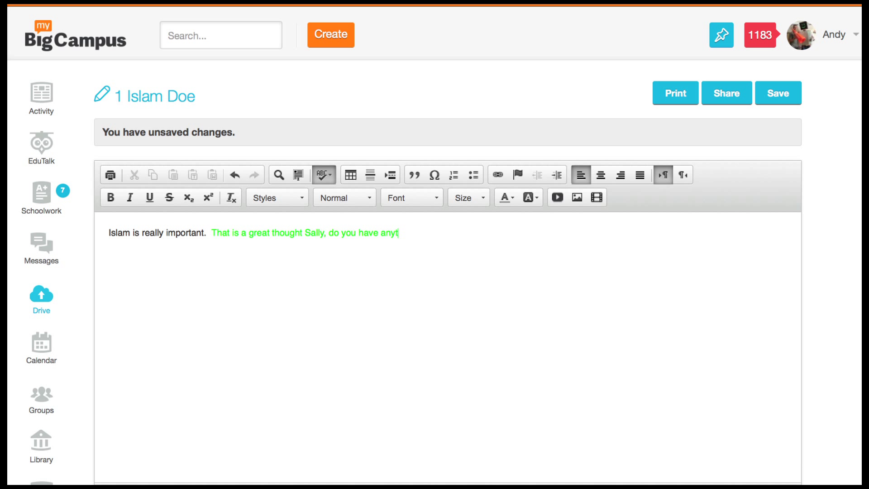
text(ay?)
click(777, 93)
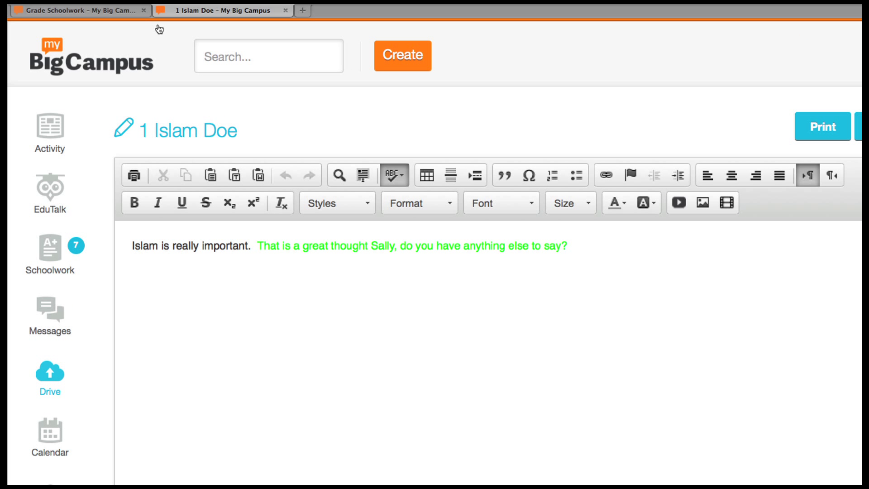
- Grade 5 points, comment asking the student to complete and resubmit, and send it back
click(93, 11)
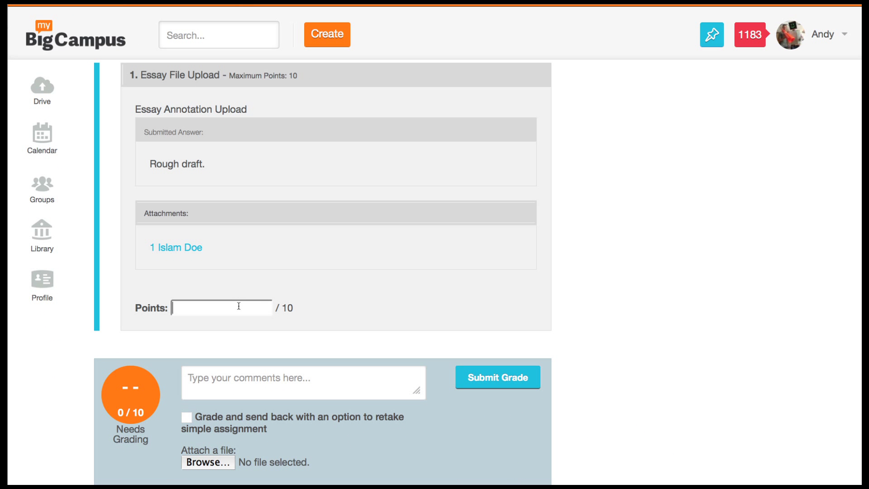
text(5)
click(301, 380)
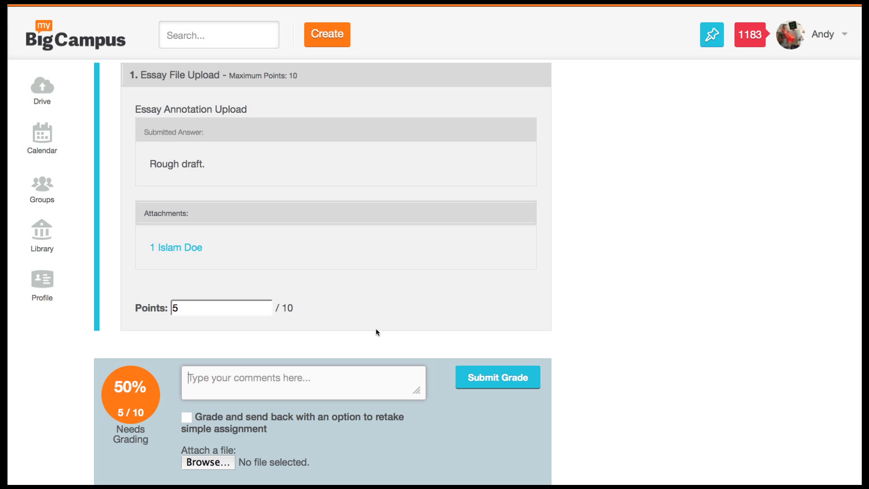
text(Sally, not )
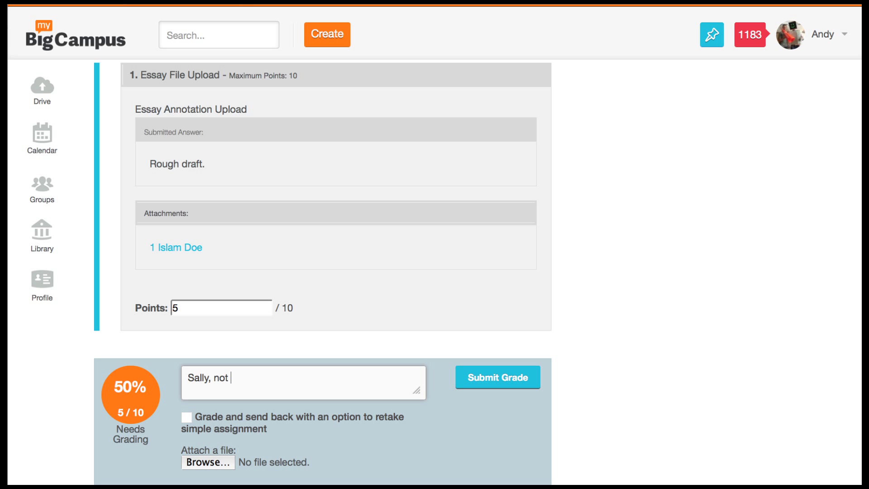
text(sure you're finished.  Please complete )
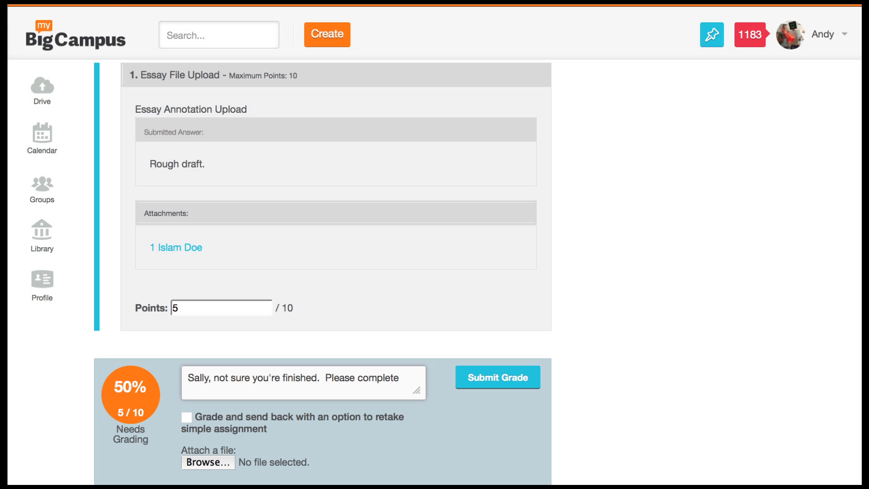
text(and resub)
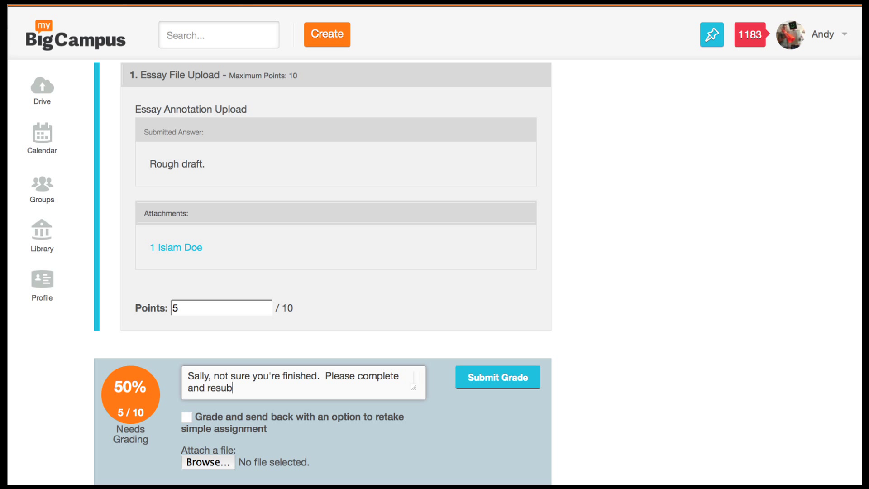
text(mit.)
click(188, 419)
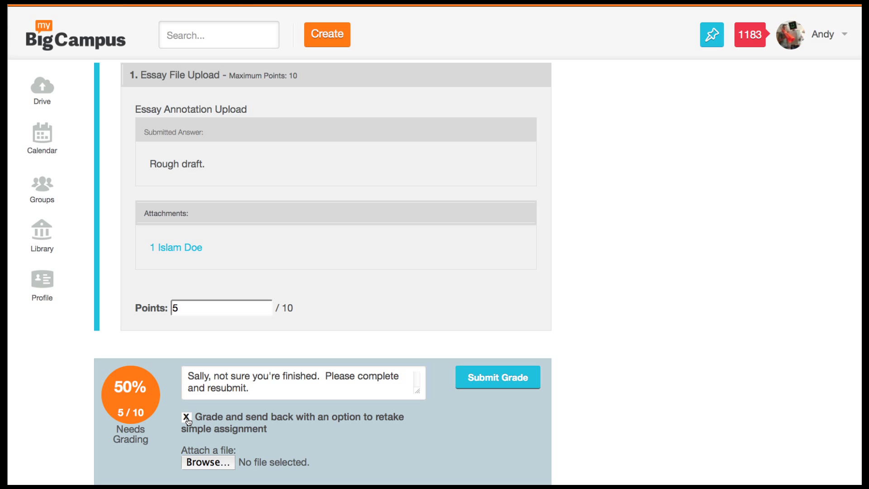
click(503, 382)
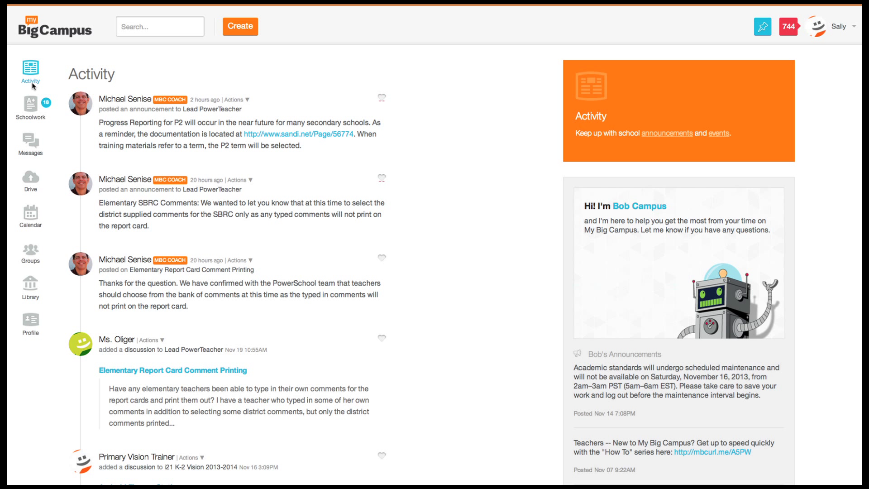
- From Graded schoolwork, open Essay Annotation Upload's results and the attached essay document
click(30, 109)
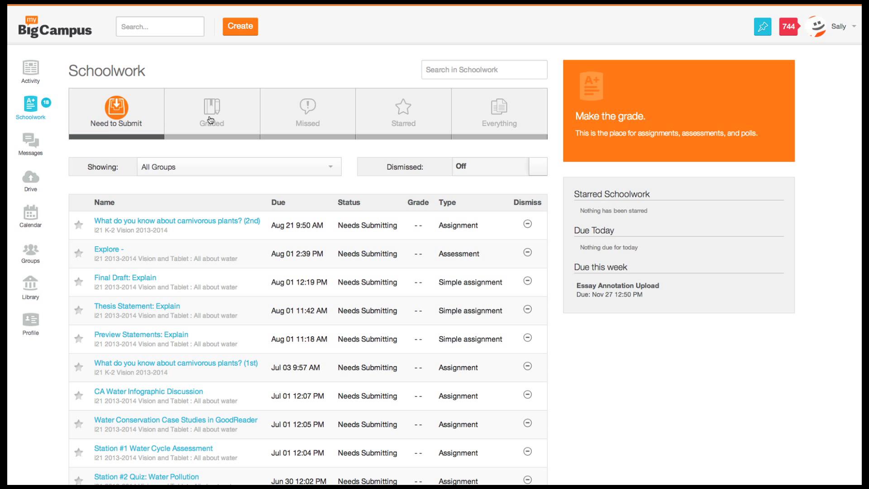
click(211, 117)
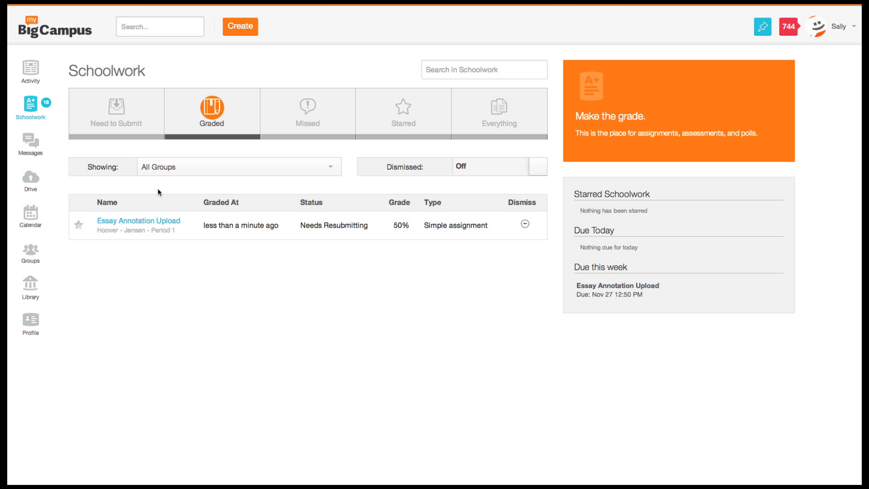
click(150, 222)
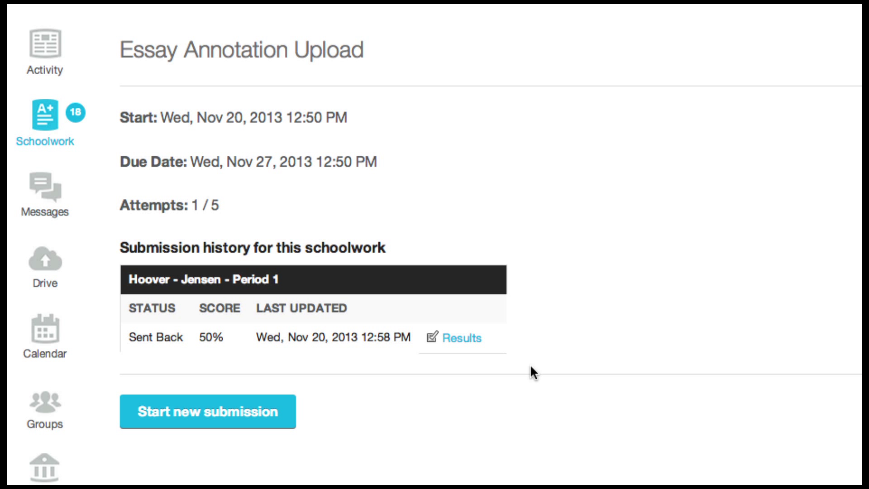
click(226, 413)
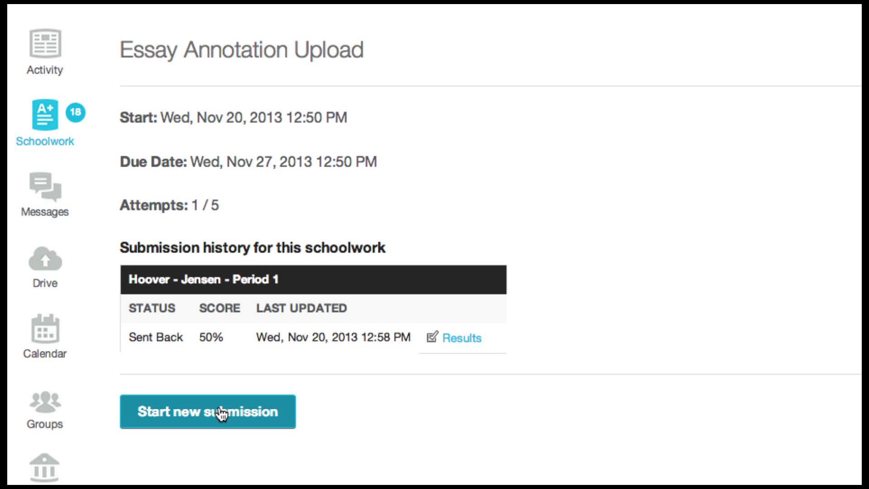
click(471, 338)
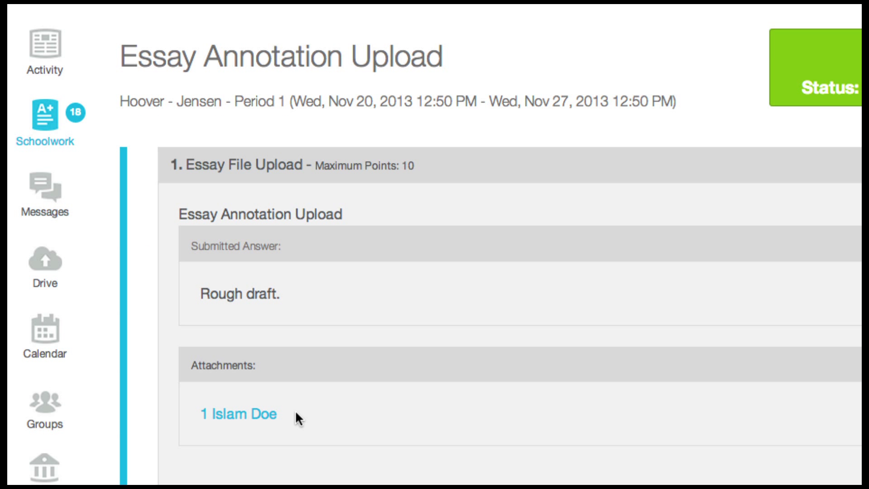
click(246, 416)
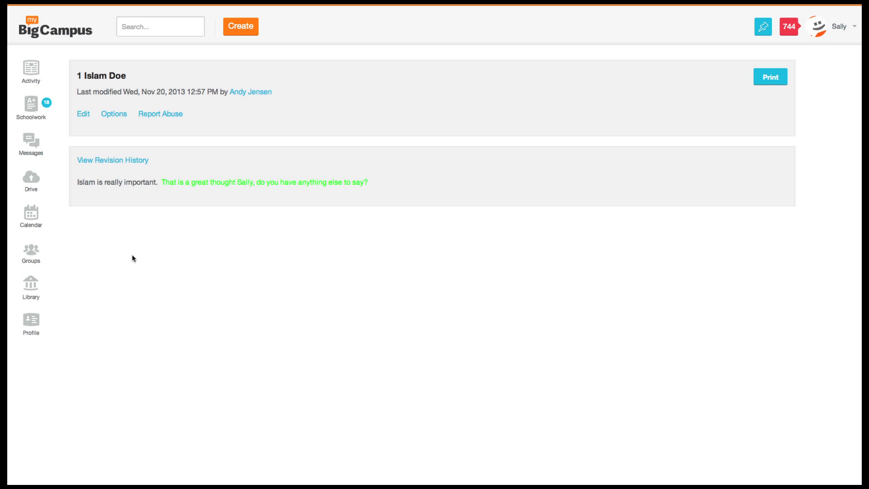
- Edit the returned essay, insert 'asfdsfasdfasfasdfasf' just before the green comment, and save
click(84, 114)
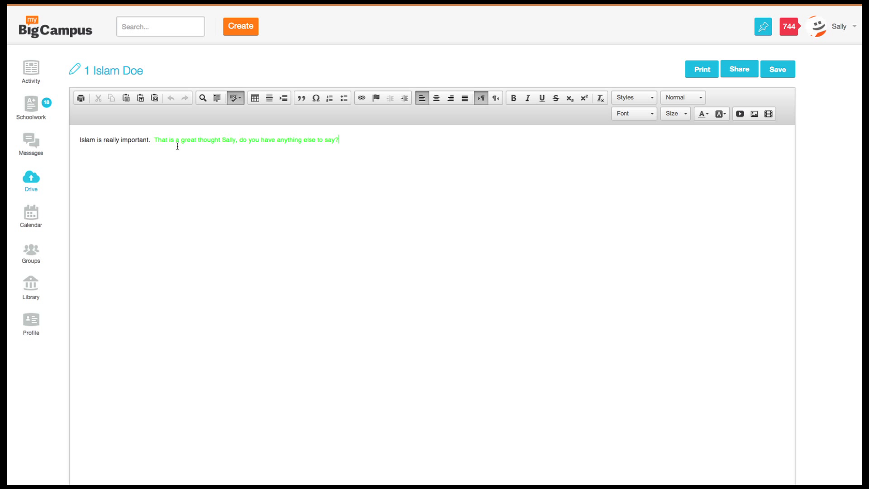
click(178, 141)
click(362, 139)
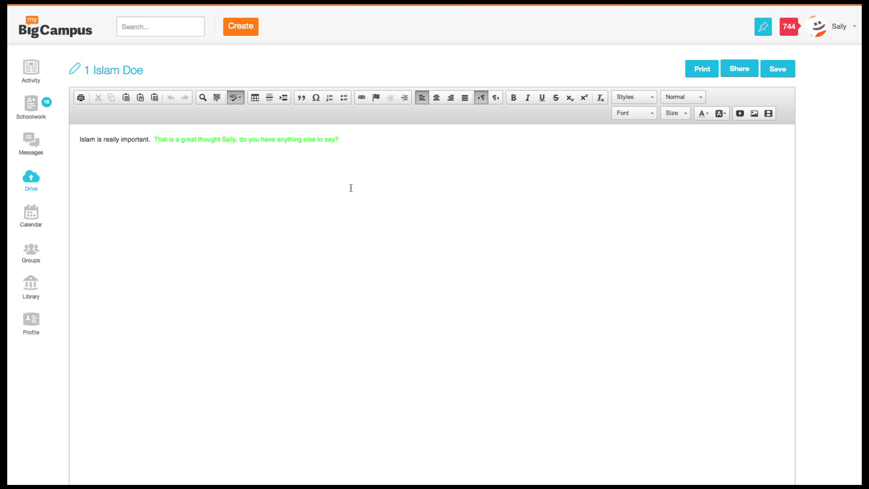
text(asfdsfasdfasfasdf)
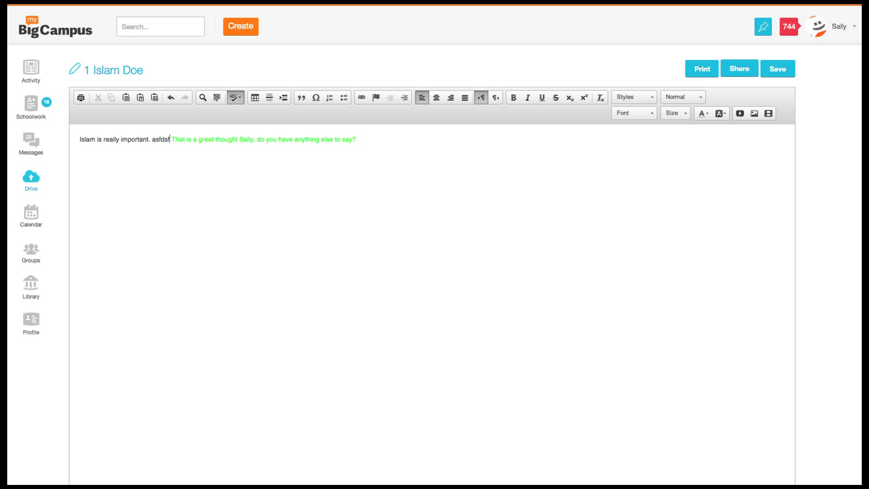
text(asf)
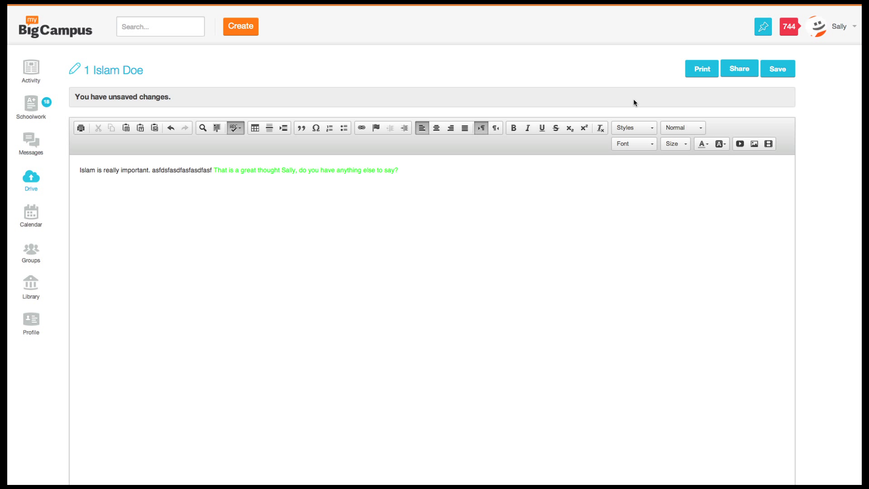
click(778, 68)
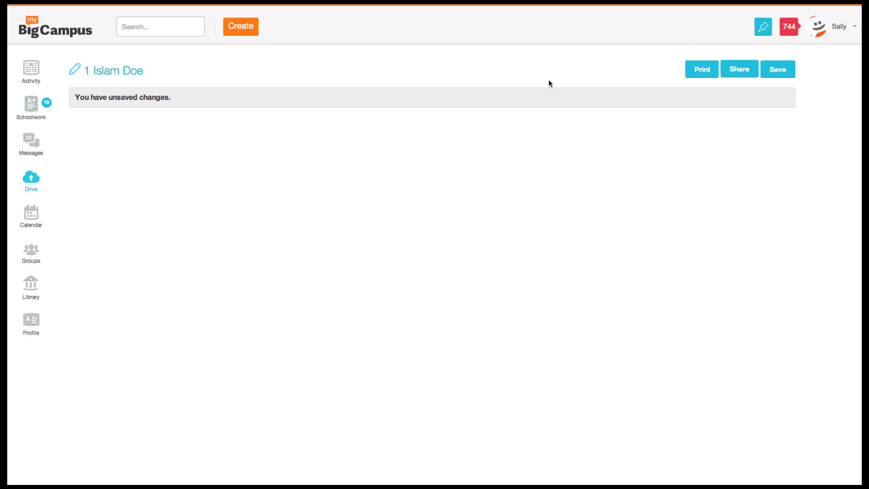